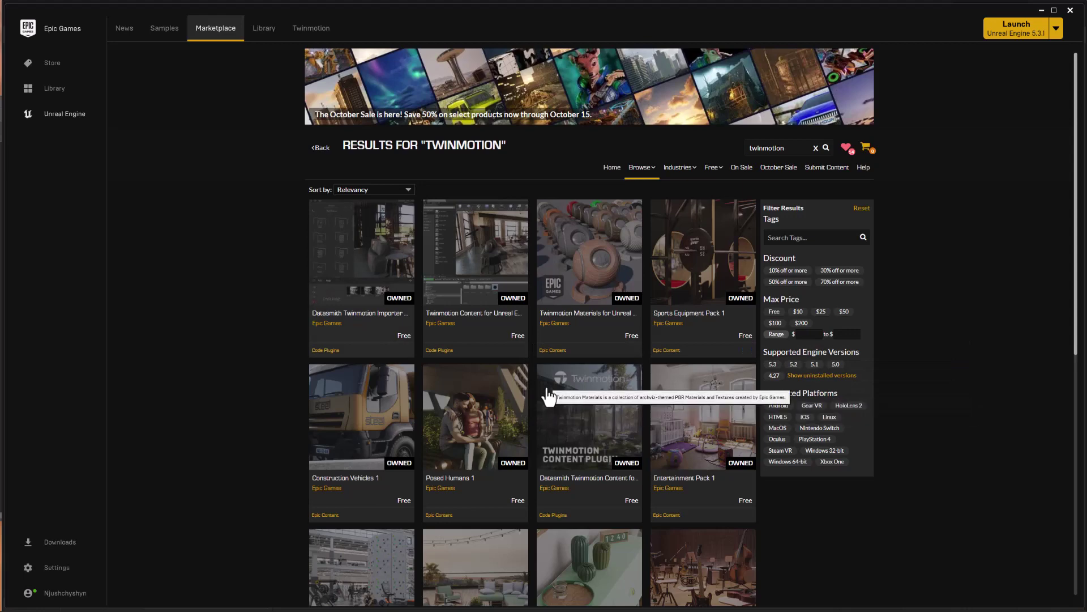
- Open Chairs & Tables Pack 1 from the Twinmotion marketplace results and view its preview images of chairs and tables
{"action": "scroll", "coordinate": [600, 417], "scroll_direction": "down", "scroll_amount": 8}
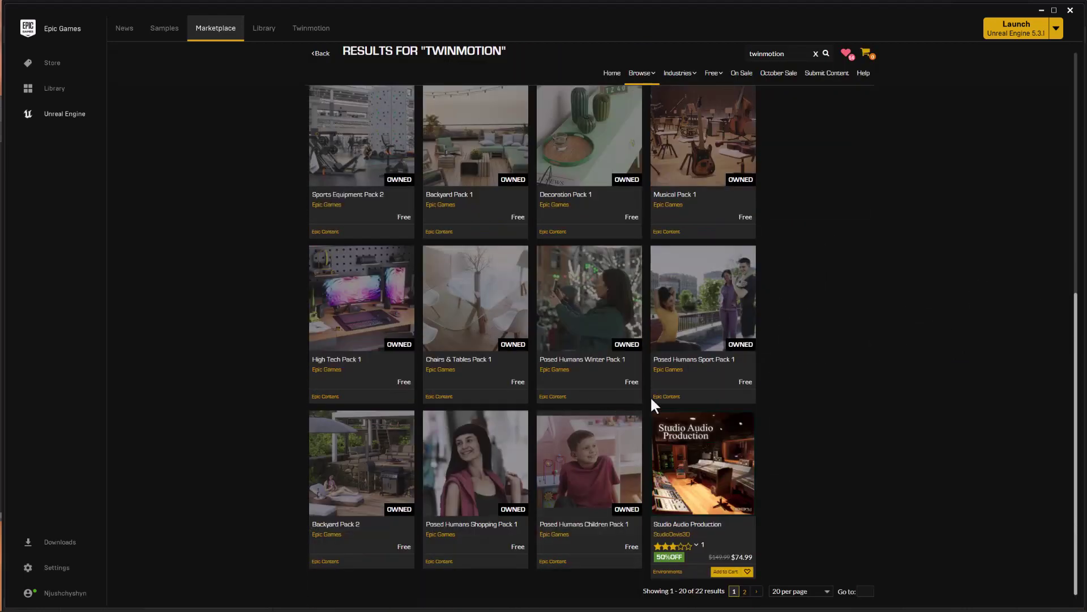
{"action": "scroll", "coordinate": [637, 396], "scroll_direction": "up", "scroll_amount": 8}
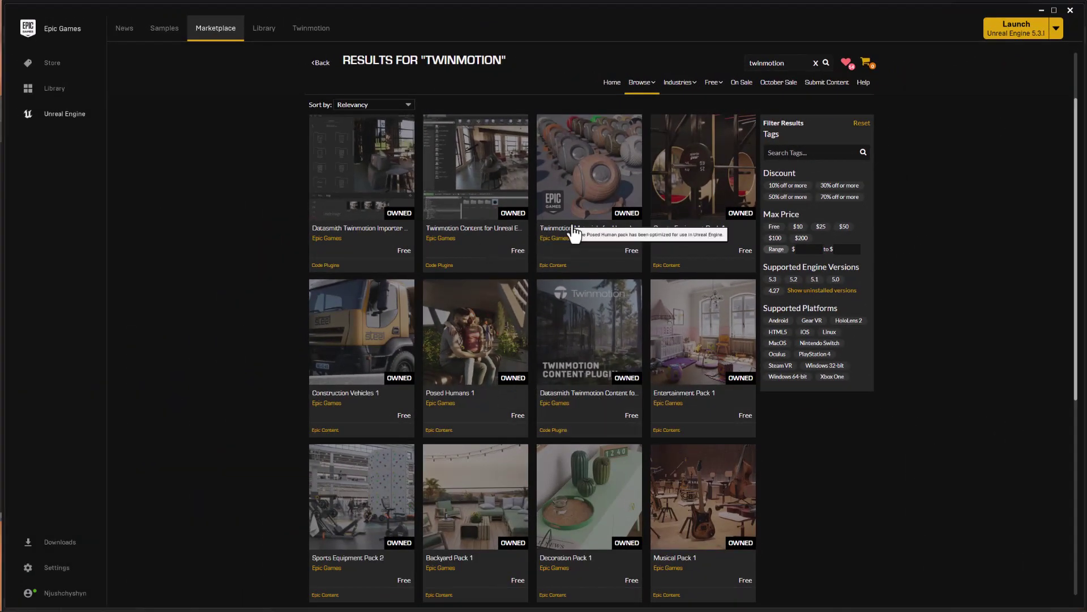
{"action": "scroll", "coordinate": [573, 402], "scroll_direction": "down", "scroll_amount": 1}
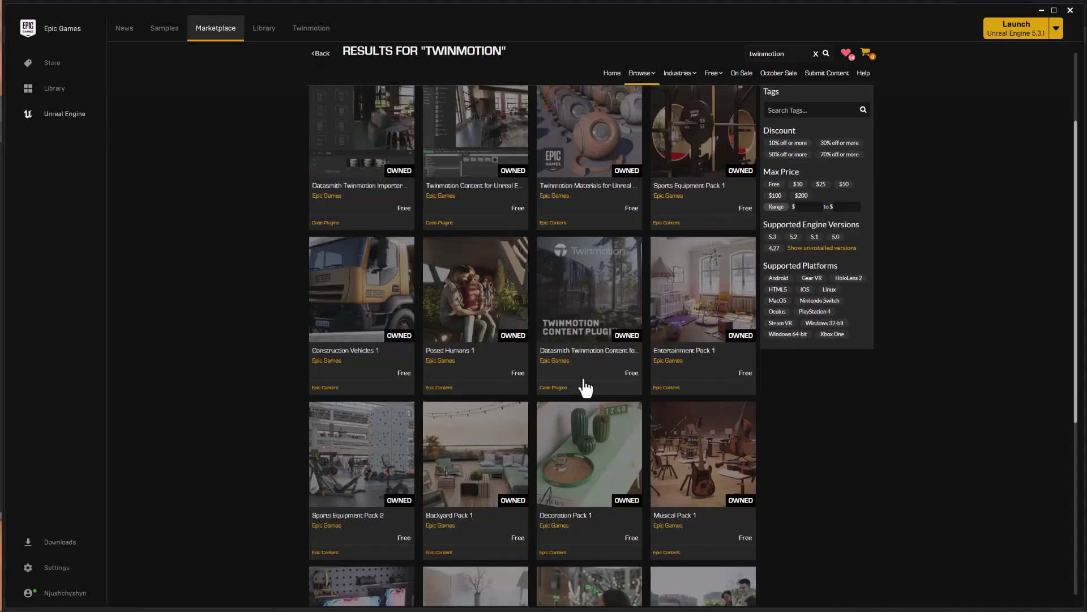
{"action": "scroll", "coordinate": [453, 374], "scroll_direction": "down", "scroll_amount": 3}
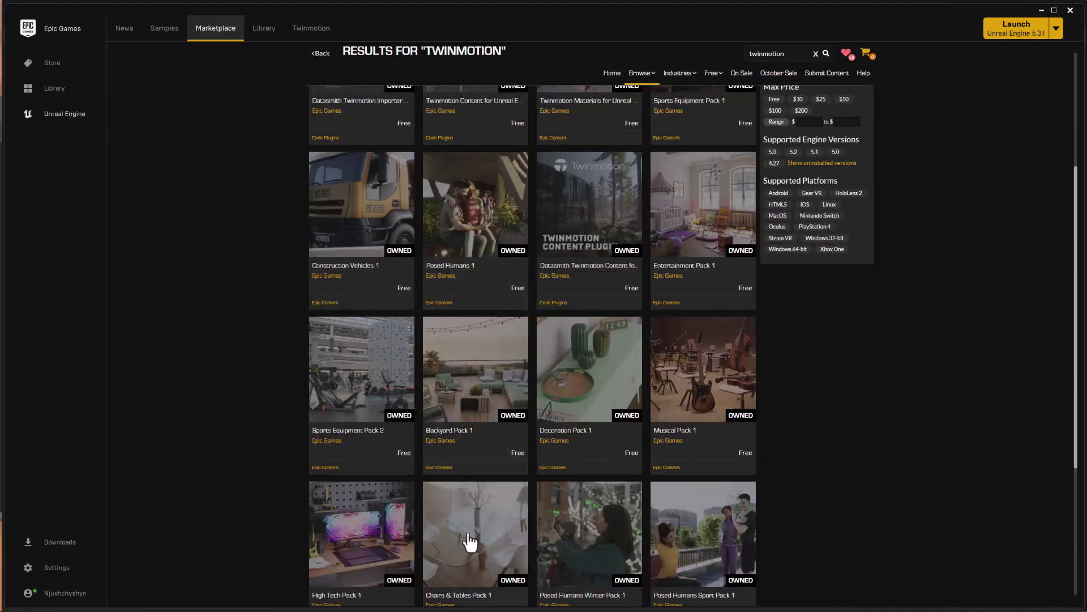
{"action": "left_click", "coordinate": [472, 499]}
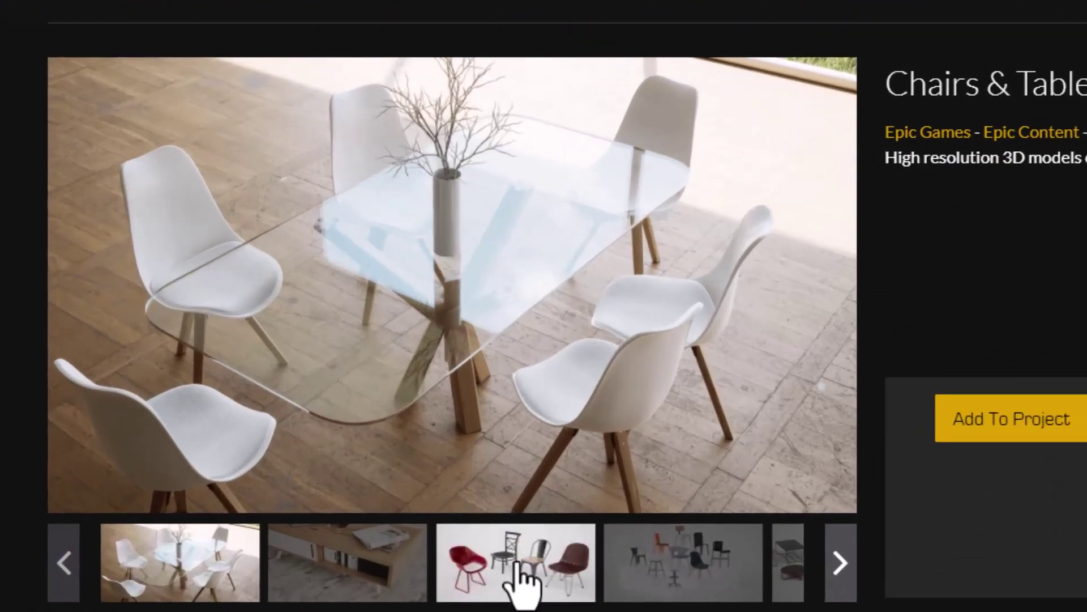
{"action": "left_click", "coordinate": [515, 564]}
{"action": "left_click", "coordinate": [789, 580]}
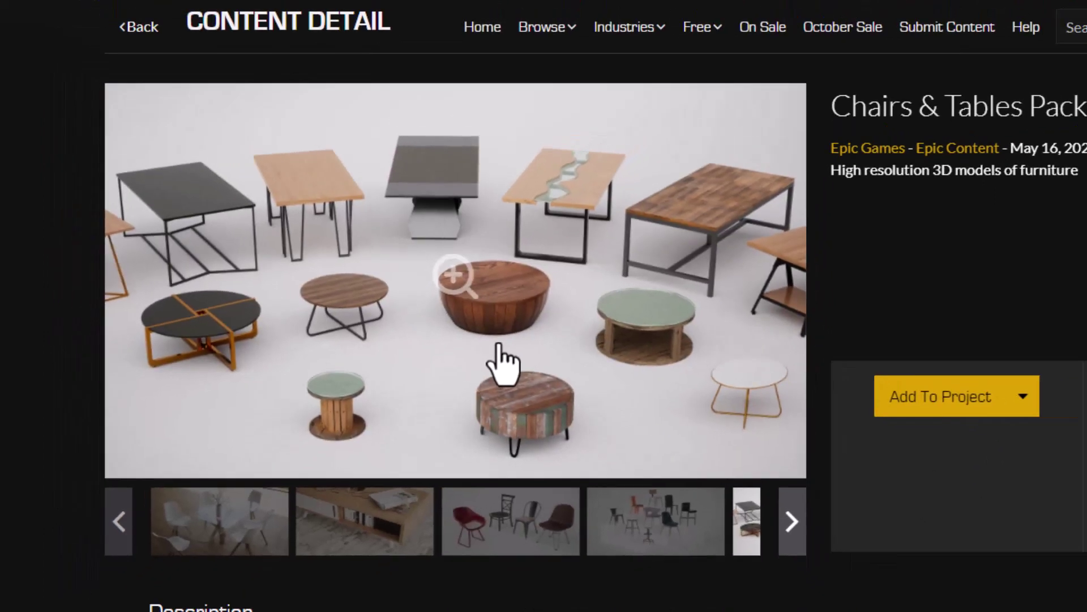
- Switch to the Unreal Editor and open the TMChairsAndTablesPack1 content folder
{"action": "key", "text": "alt+Tab"}
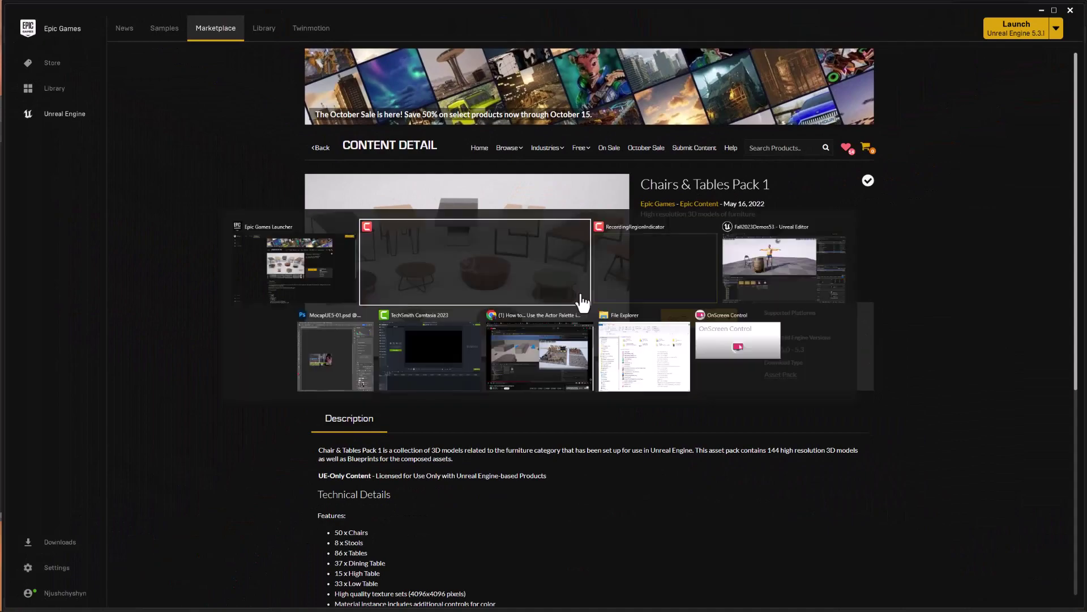
{"action": "left_click", "coordinate": [770, 277]}
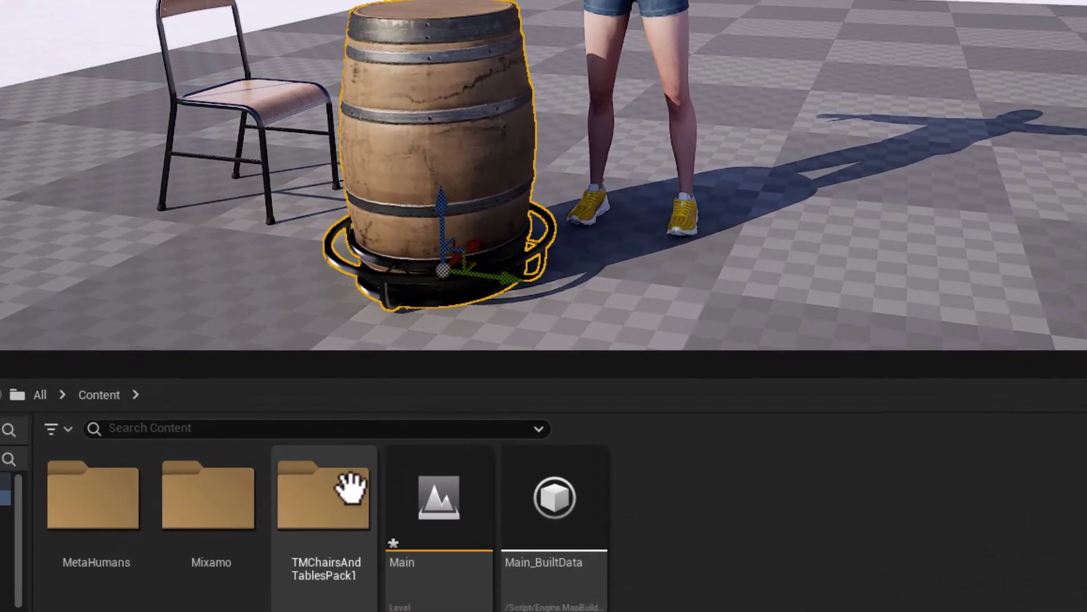
{"action": "double_click", "coordinate": [332, 513]}
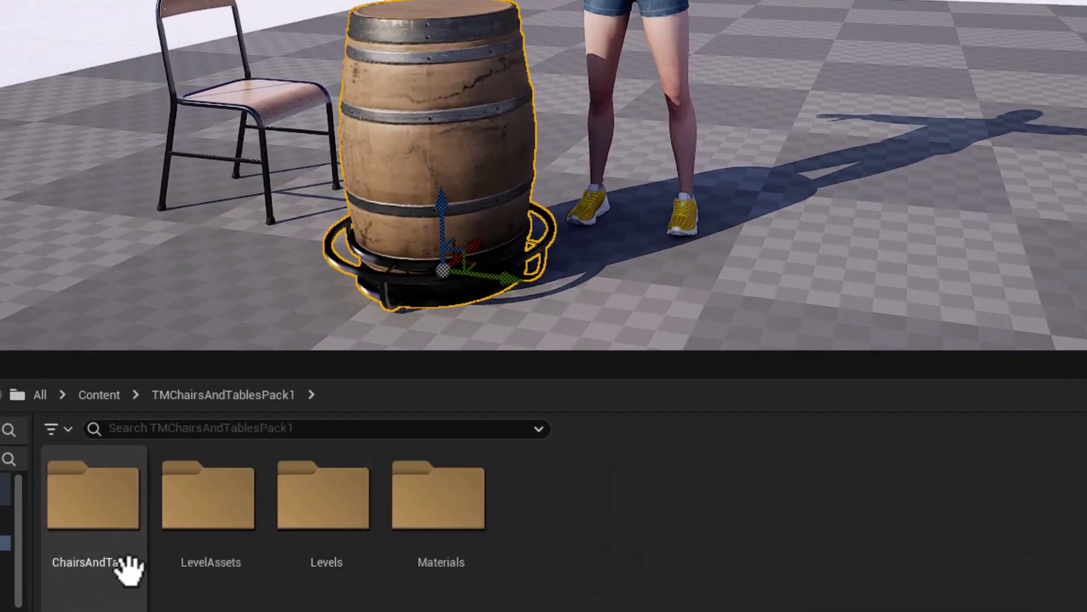
- Delete the chair and the barrel table beside the character from the level
{"action": "left_click", "coordinate": [260, 108], "text": "ctrl"}
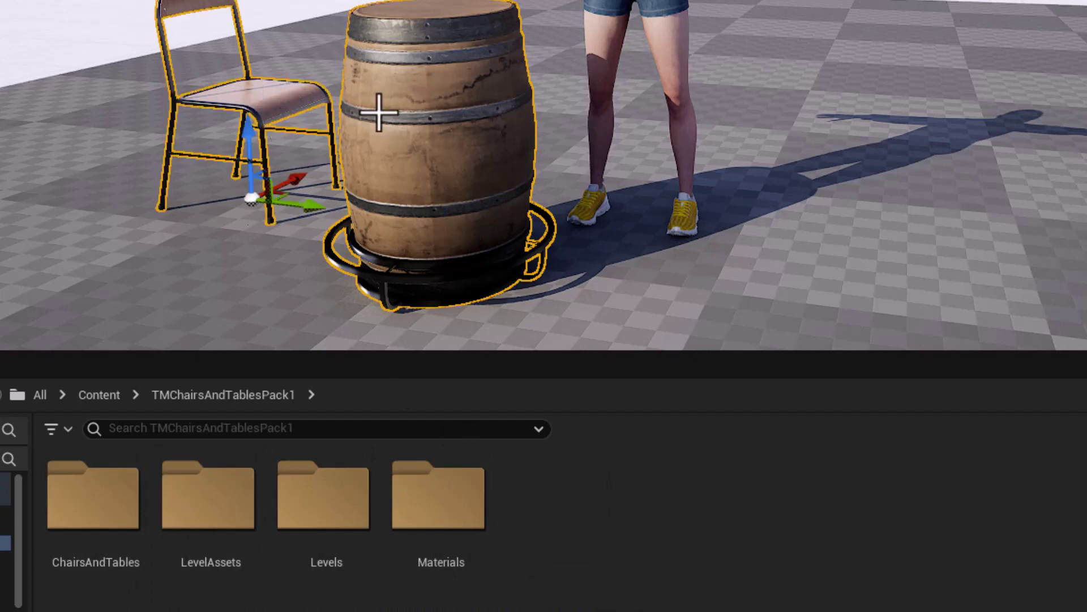
{"action": "key", "text": "Delete"}
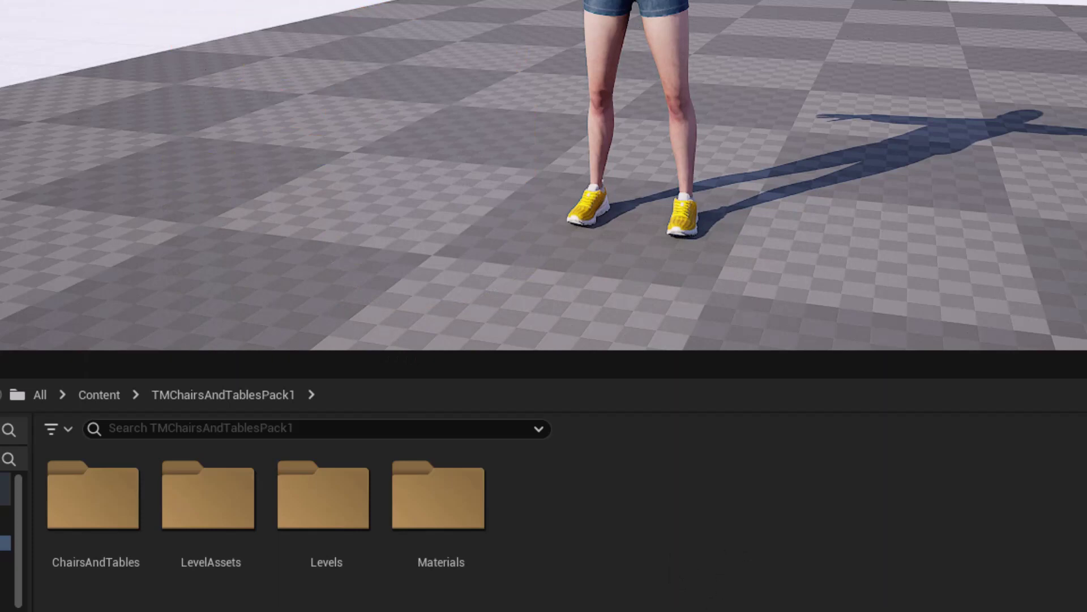
- Look through the pack's Chairs, Chair06 and Tables folders, and return to the TMChairsAndTablesPack1 folder
{"action": "double_click", "coordinate": [119, 515]}
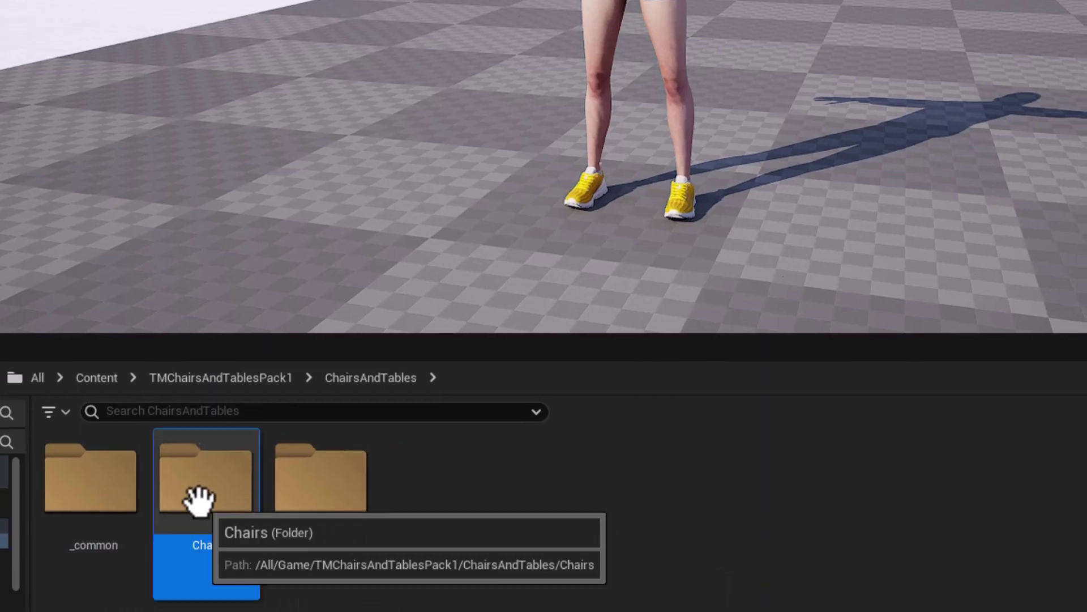
{"action": "double_click", "coordinate": [203, 512]}
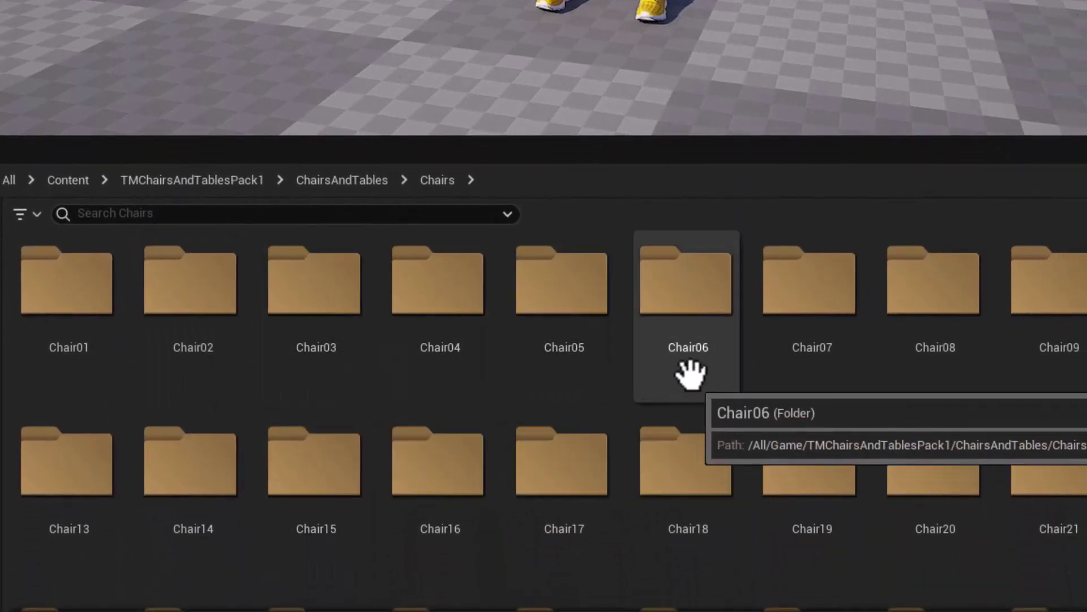
{"action": "double_click", "coordinate": [687, 369]}
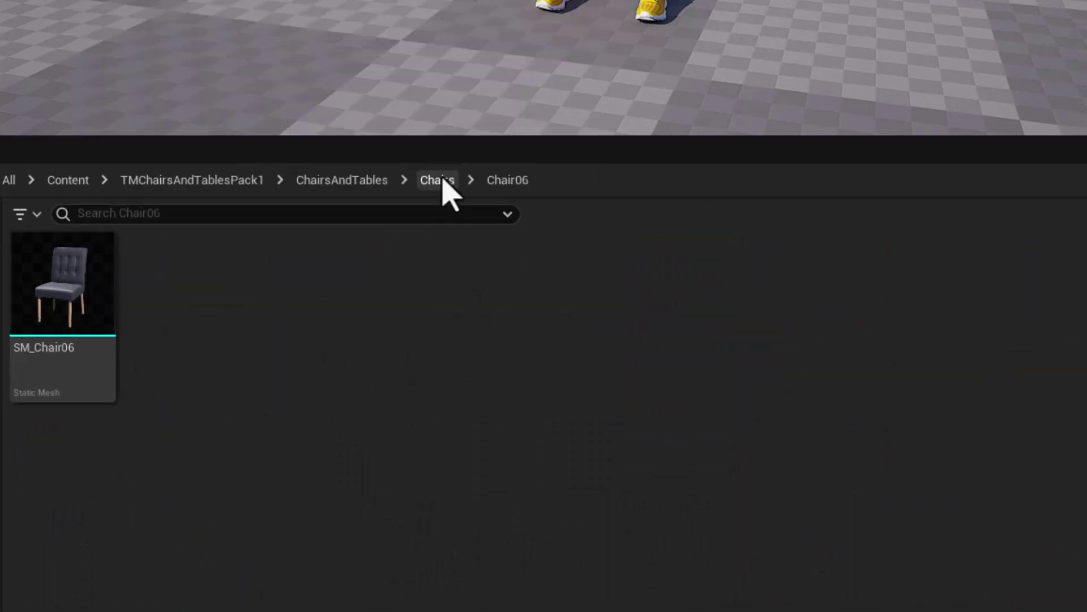
{"action": "left_click", "coordinate": [441, 180]}
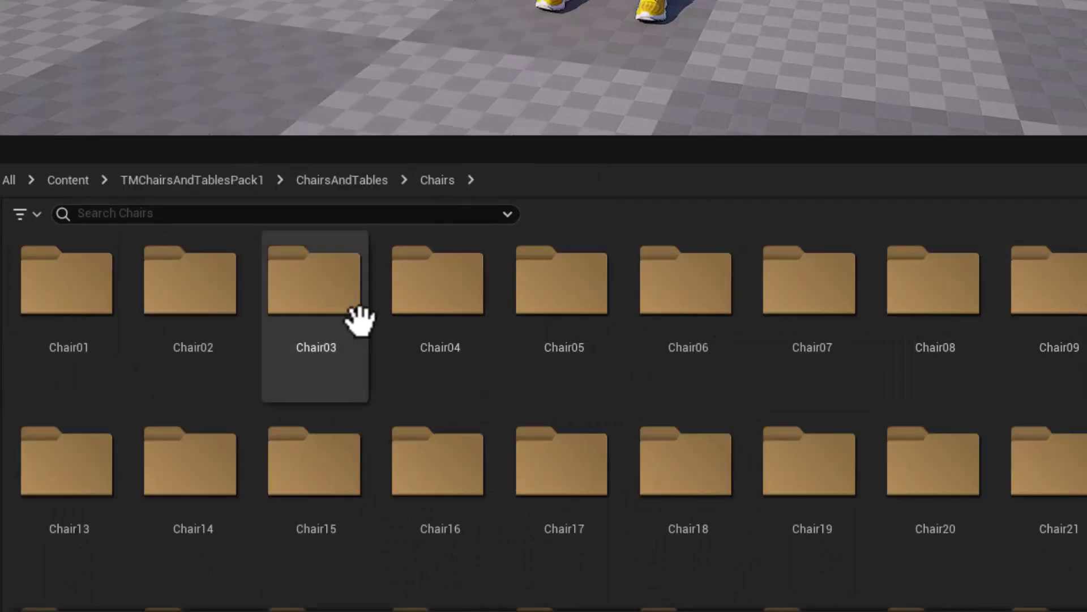
{"action": "left_click", "coordinate": [340, 181]}
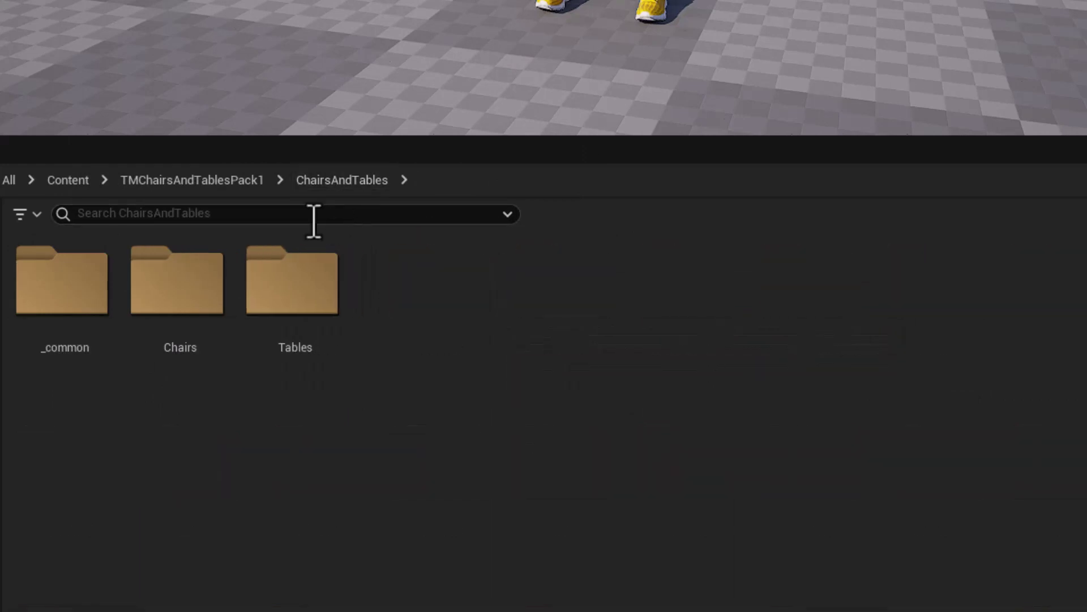
{"action": "double_click", "coordinate": [286, 271]}
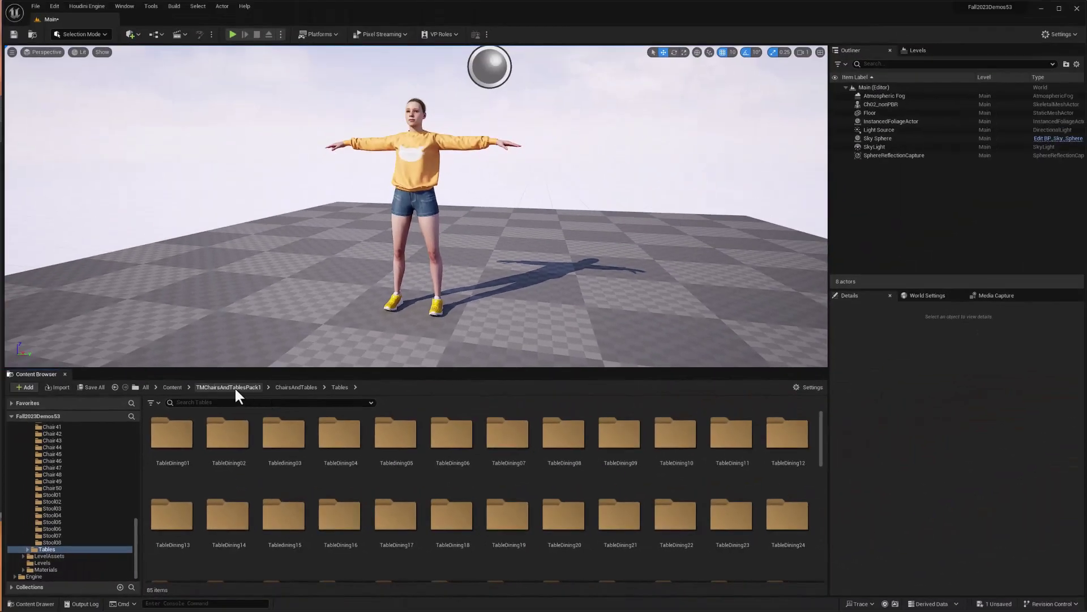
{"action": "left_click", "coordinate": [225, 320]}
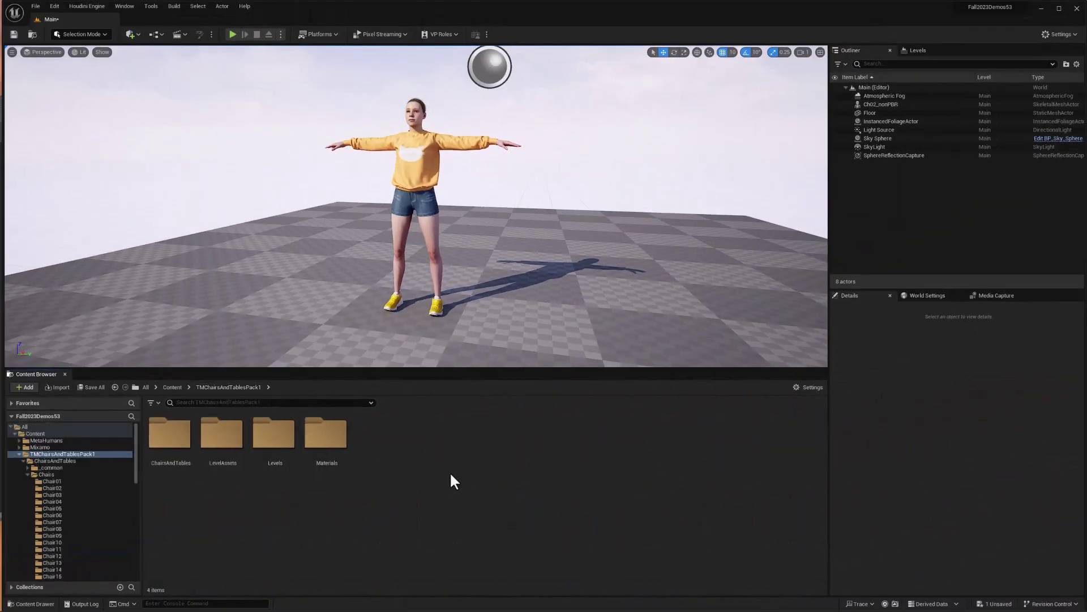
- Search the plugins for "actor" to check whether the Actor Palette plugin is enabled, and close the plugin list
{"action": "left_click", "coordinate": [56, 5]}
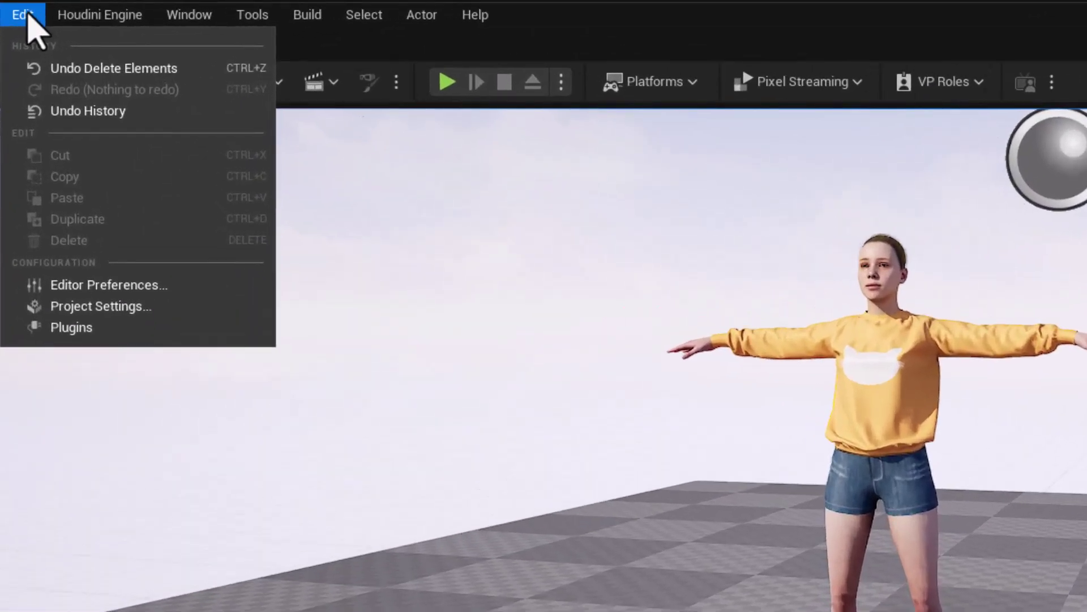
{"action": "left_click", "coordinate": [71, 329]}
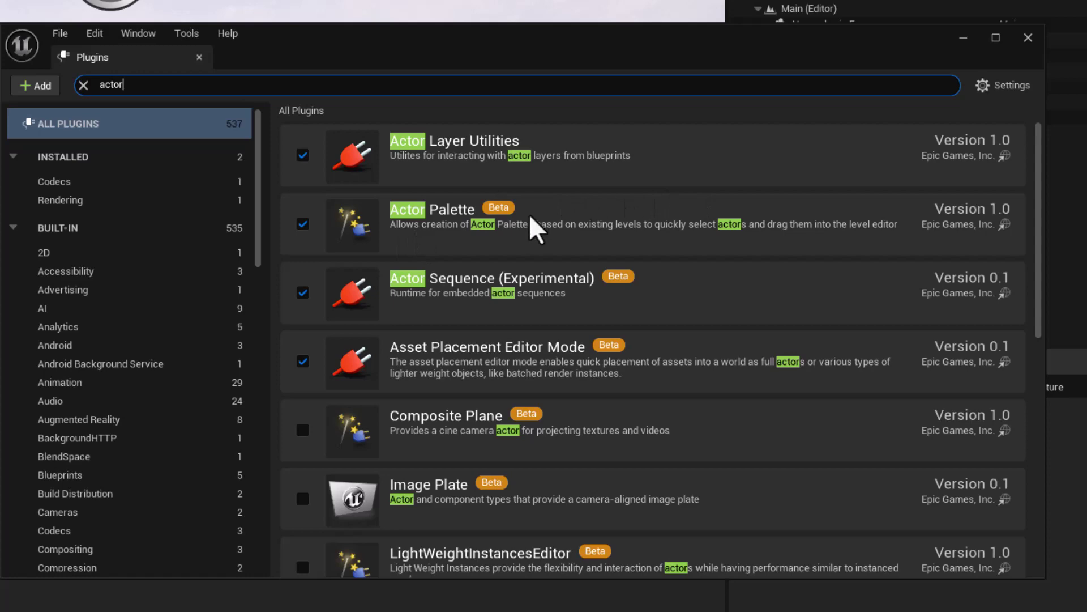
{"action": "left_click", "coordinate": [1031, 42]}
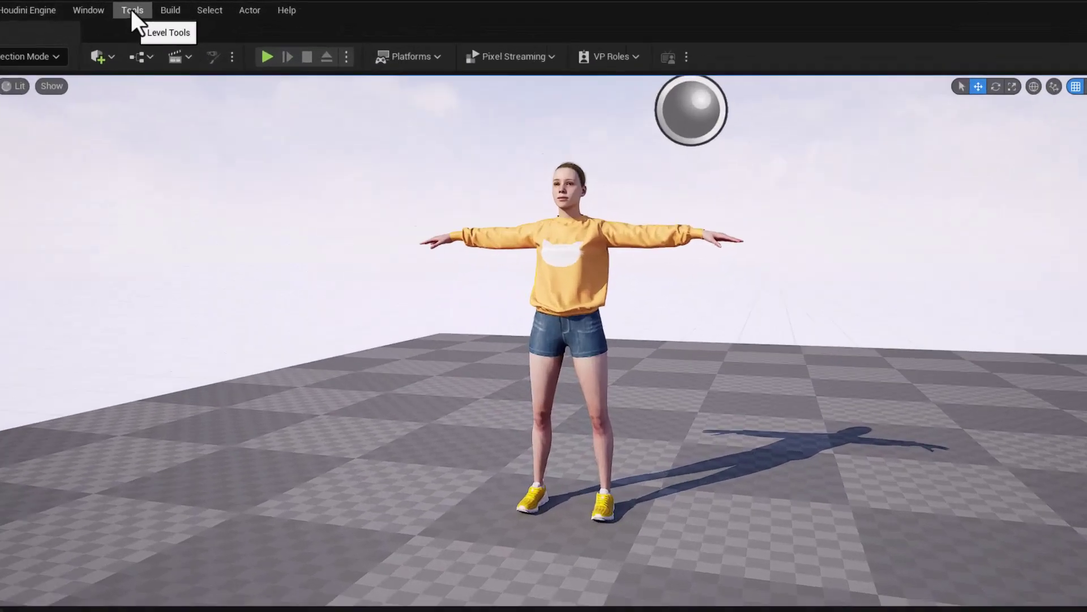
- Open Actor Palette 1 from the level tools
{"action": "left_click", "coordinate": [151, 7]}
{"action": "mouse_move", "coordinate": [172, 56]}
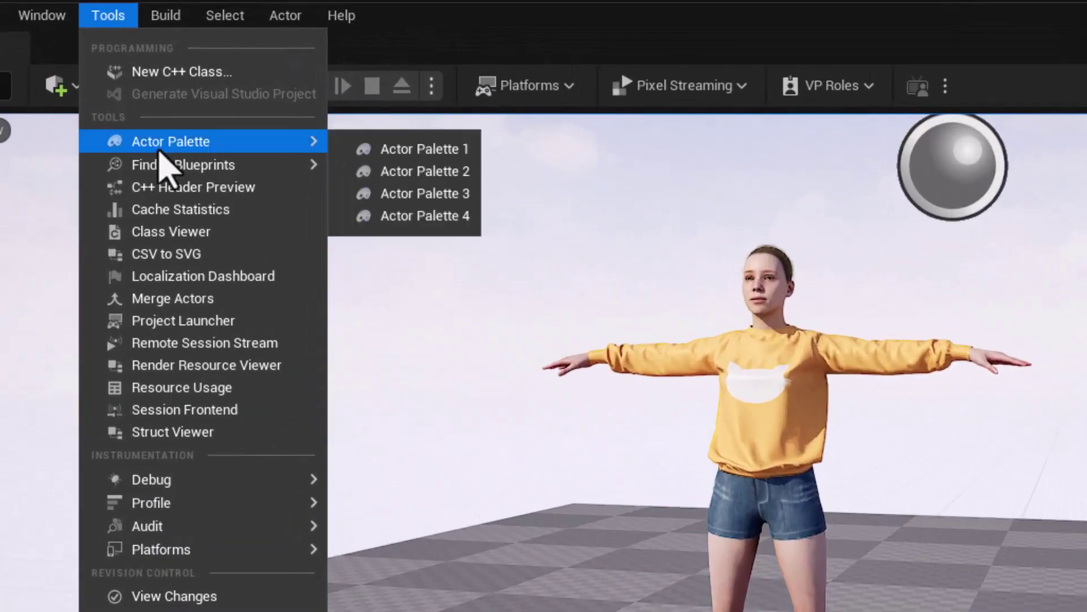
{"action": "left_click", "coordinate": [424, 151]}
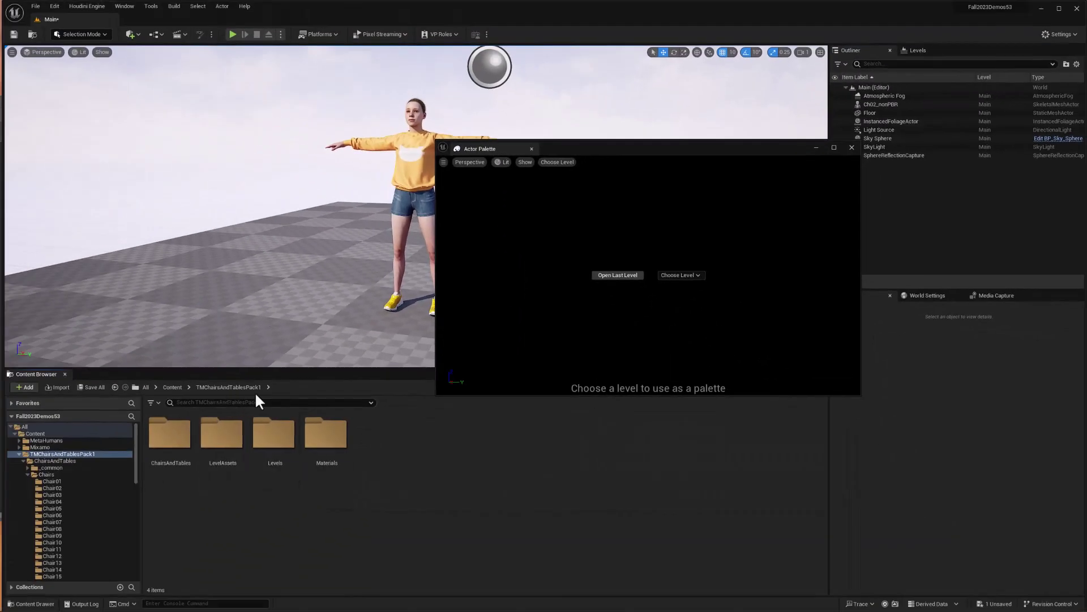
- Open the pack's Levels folder and load its Overview level as the actor palette by searching for "over"
{"action": "double_click", "coordinate": [273, 435]}
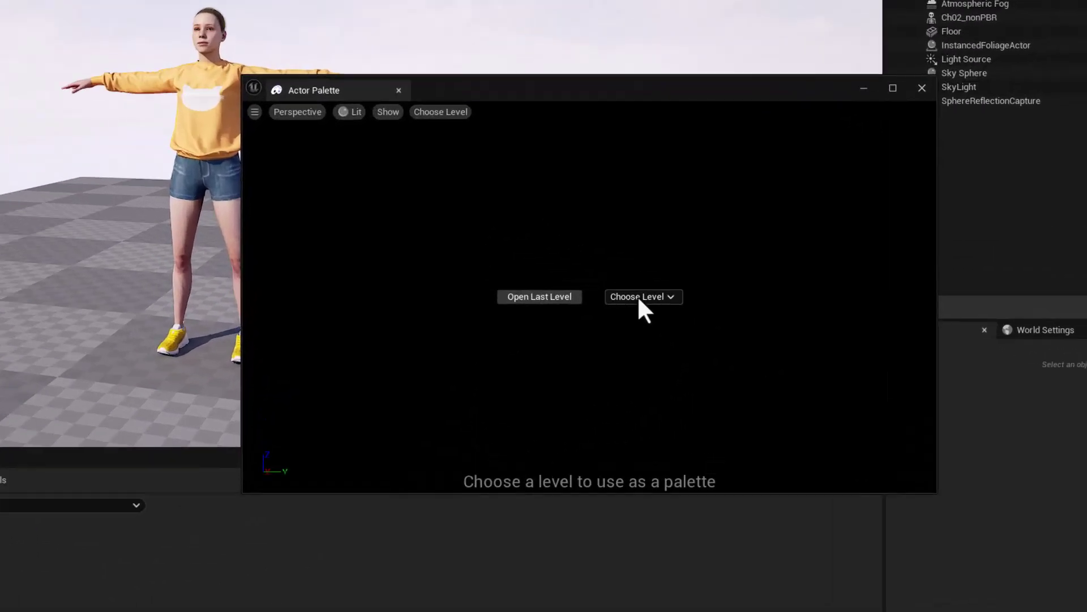
{"action": "left_click", "coordinate": [681, 275]}
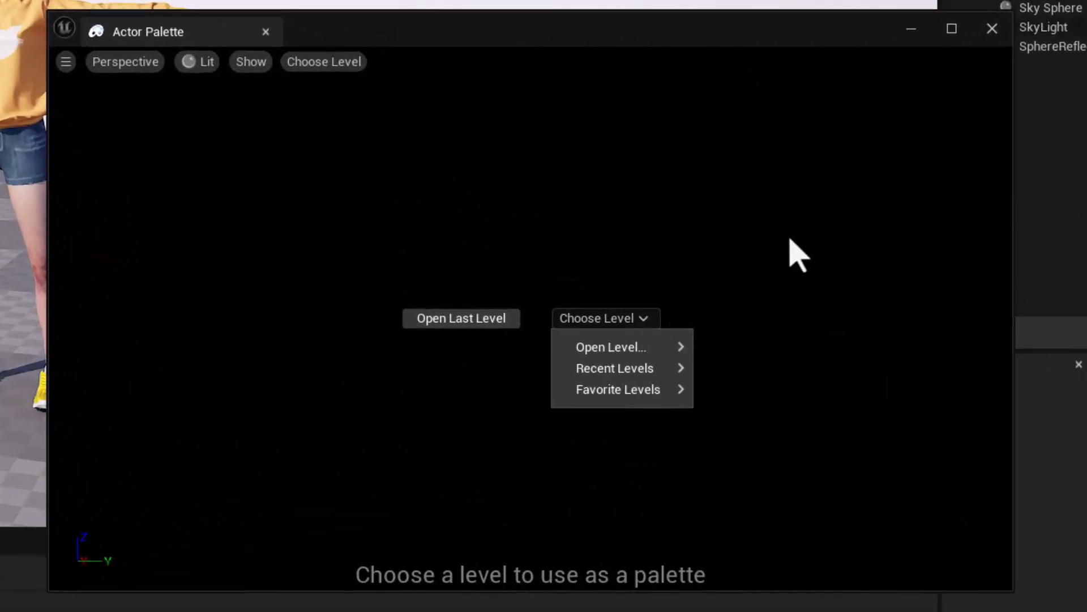
{"action": "type", "text": "over"}
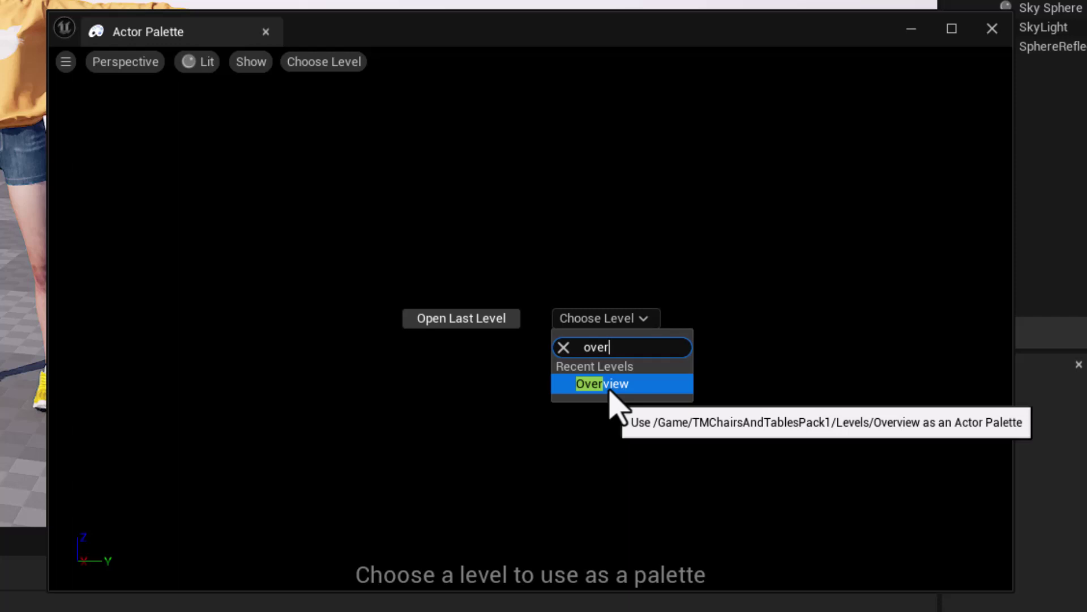
{"action": "left_click", "coordinate": [610, 389]}
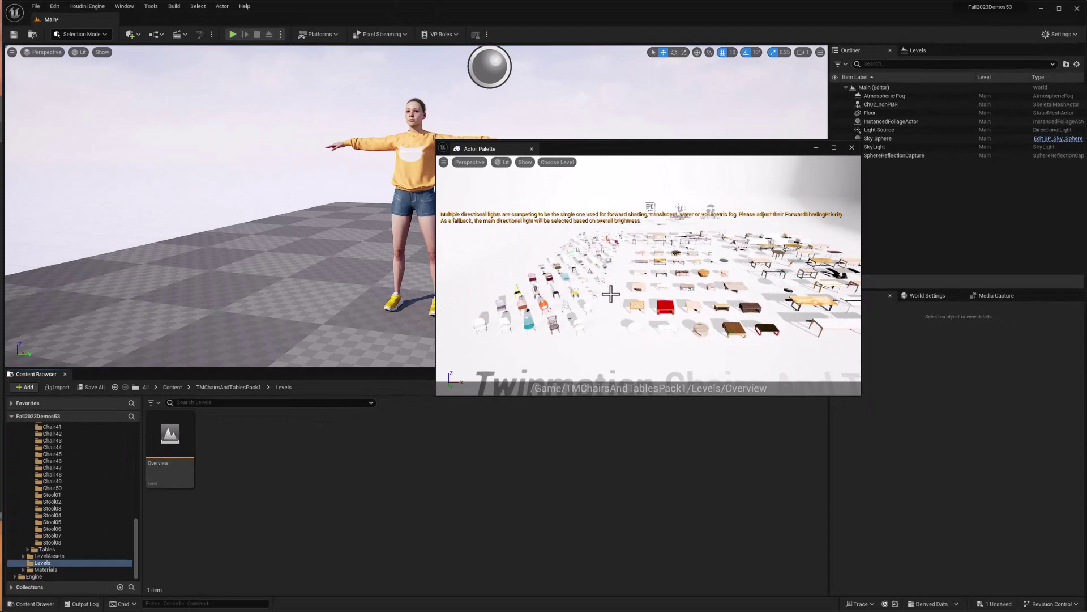
- Place the SM_Chair12 chair from the palette on the floor beside the character, at about X -280, Y -220, Z 20
{"action": "mouse_move", "coordinate": [537, 290]}
{"action": "left_mouse_down"}
{"action": "mouse_move", "coordinate": [547, 284]}
{"action": "mouse_move", "coordinate": [538, 276]}
{"action": "mouse_move", "coordinate": [533, 297]}
{"action": "left_mouse_up"}
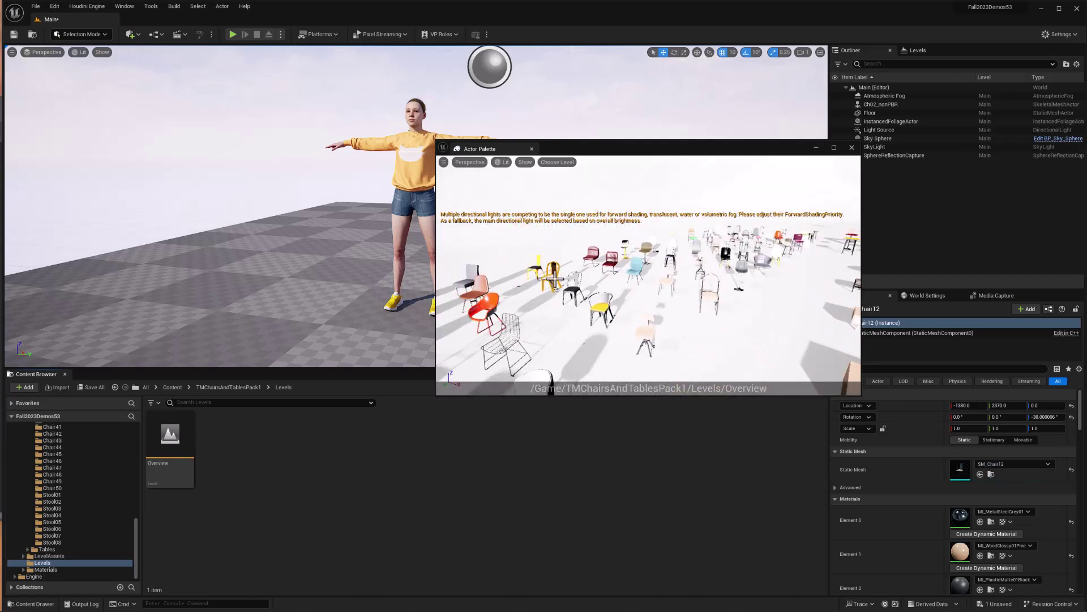
{"action": "left_click_drag", "start_coordinate": [549, 277], "coordinate": [238, 293]}
- Place the SM_TableLow18 wooden table from the palette in front of the chair, at about X -310, Y -100, Z 20
{"action": "right_click_drag", "start_coordinate": [548, 304], "coordinate": [498, 309]}
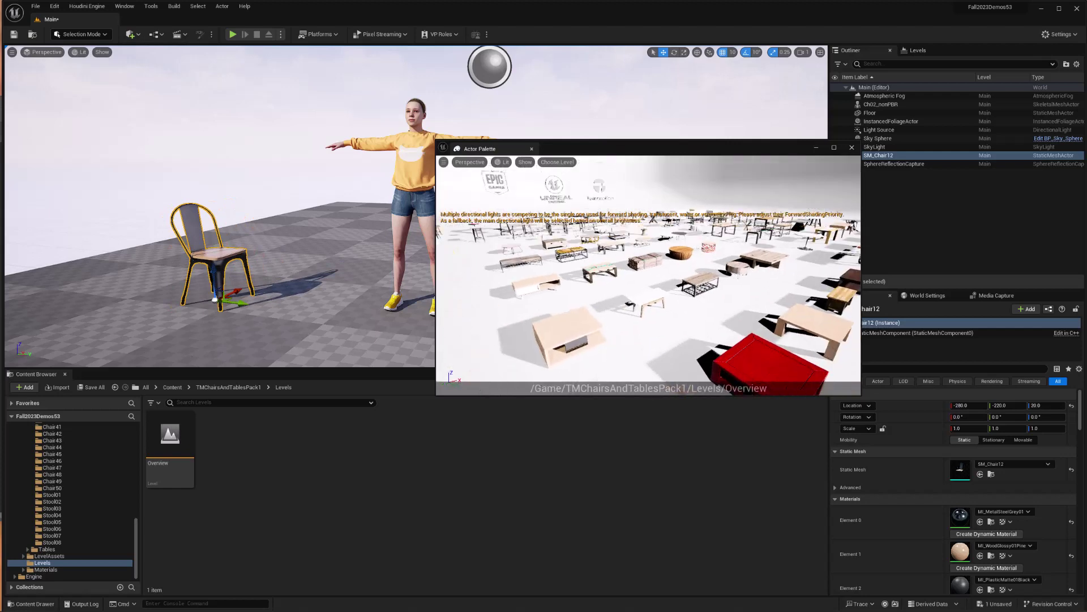
{"action": "right_click_drag", "start_coordinate": [665, 305], "coordinate": [666, 294]}
{"action": "left_click_drag", "start_coordinate": [650, 302], "coordinate": [311, 333]}
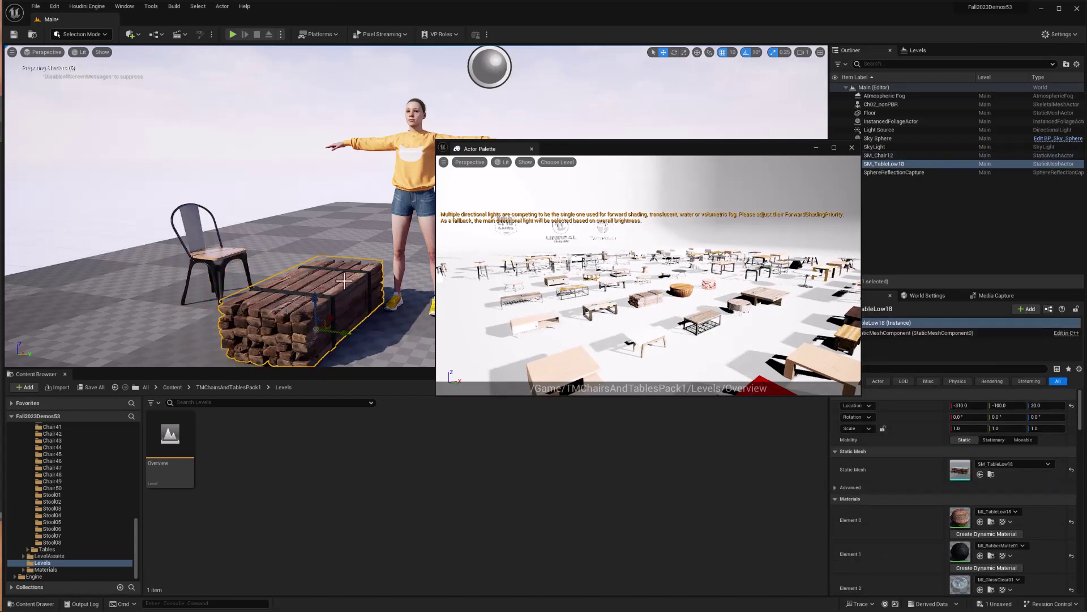
{"action": "right_click_drag", "start_coordinate": [355, 281], "coordinate": [355, 281]}
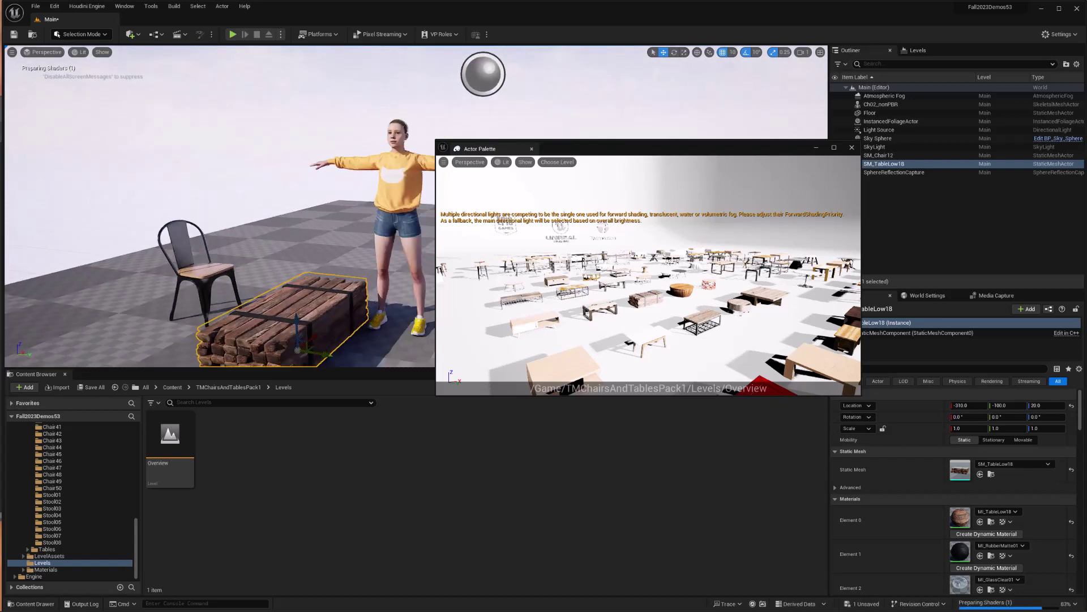
- Close the Actor Palette and delete both the SM_Chair12 chair and the SM_TableLow18 table from the level
{"action": "left_click", "coordinate": [853, 147]}
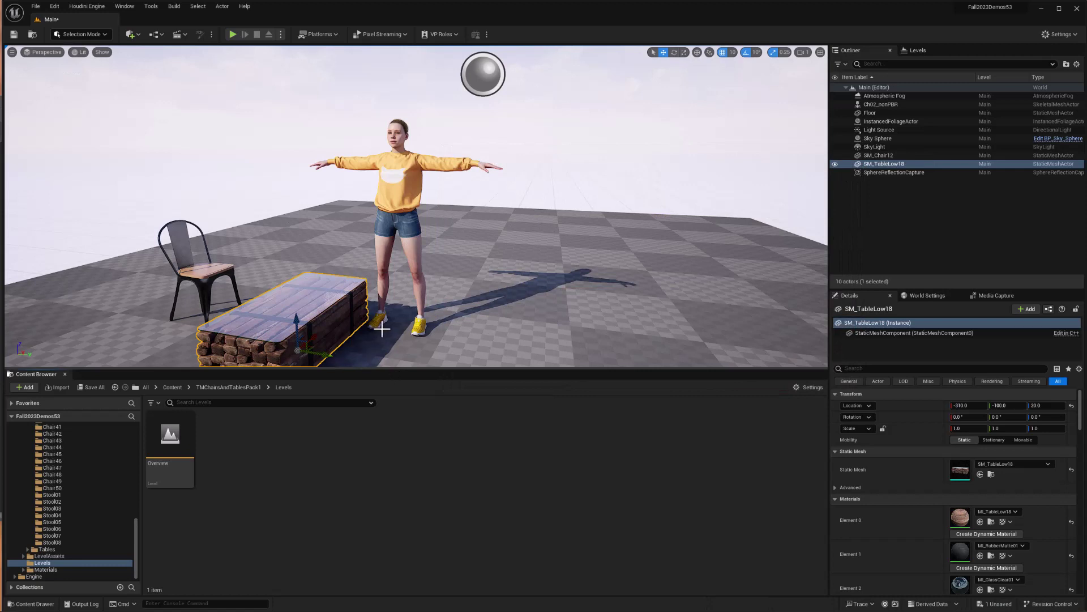
{"action": "left_click", "coordinate": [199, 274], "text": "ctrl"}
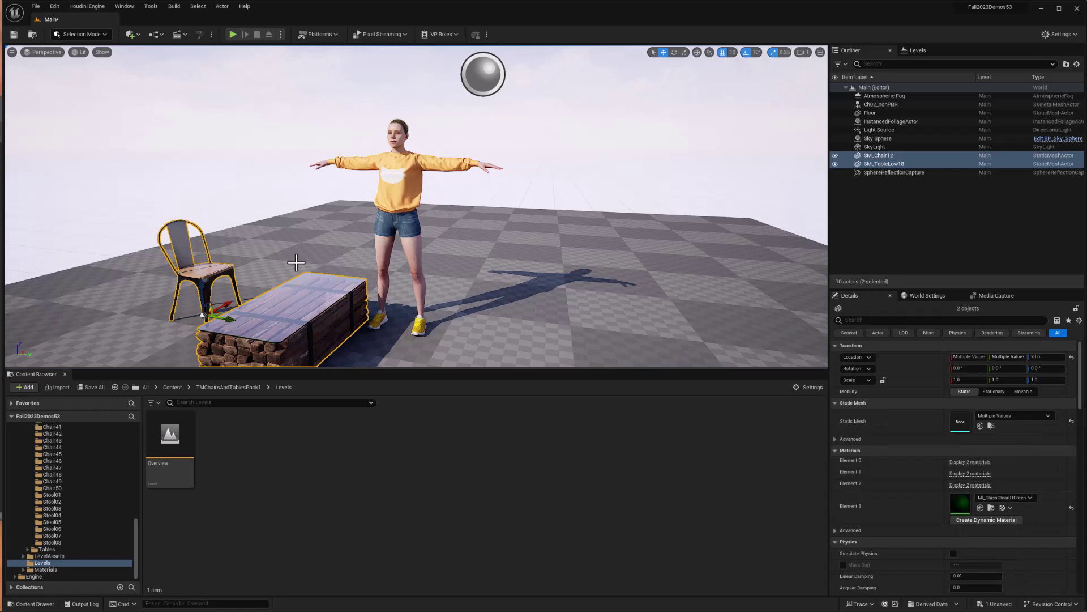
{"action": "key", "text": "Delete"}
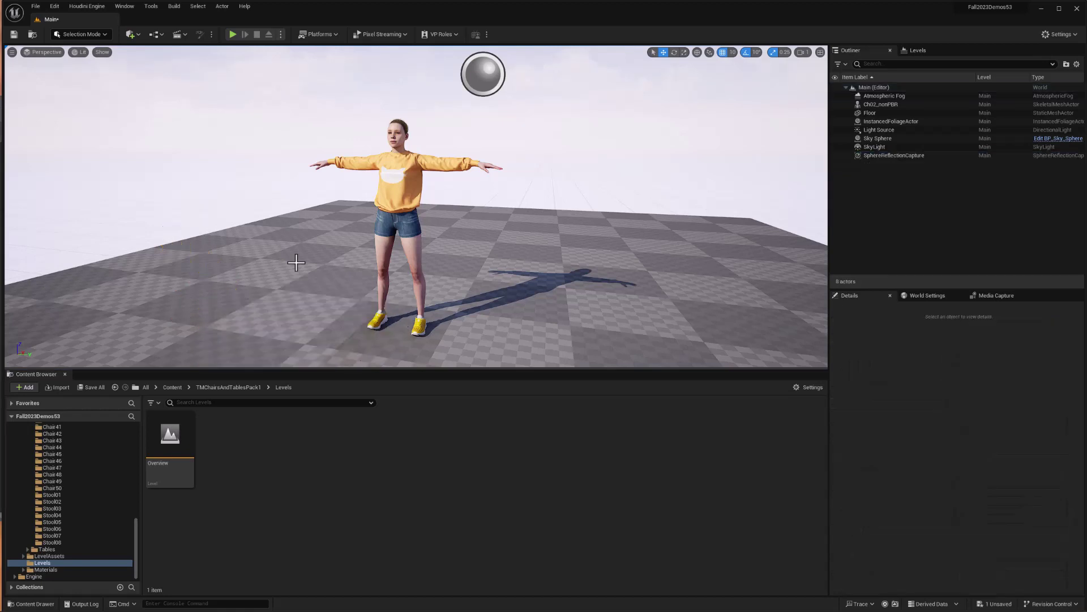
- Go to the TMChairsAndTablesPack1 folder and filter its contents to show only Static Mesh assets
{"action": "left_click", "coordinate": [225, 387]}
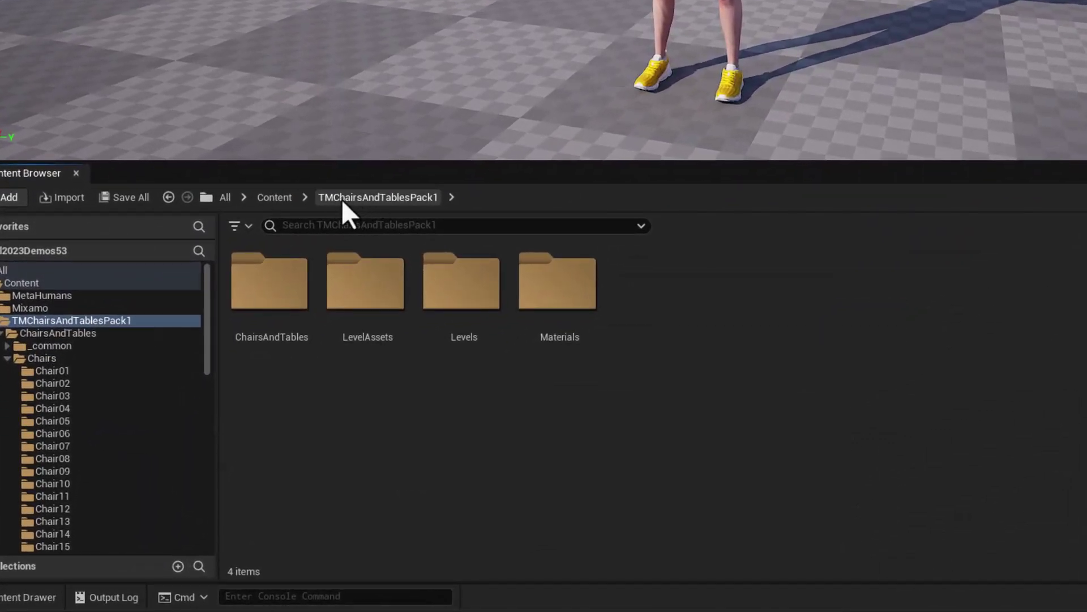
{"action": "left_click", "coordinate": [235, 228]}
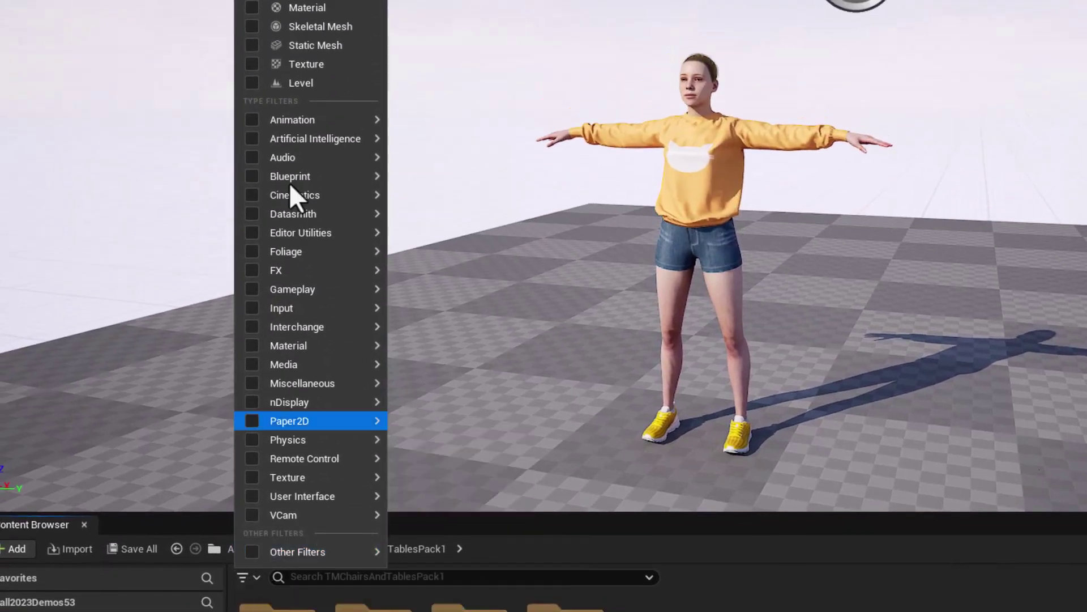
{"action": "left_click", "coordinate": [255, 47]}
{"action": "mouse_move", "coordinate": [430, 157]}
{"action": "key", "text": "Escape"}
- Place the SM_TableDining12 driftwood table on the floor beside the character, at about X -250, Y -170, Z 20
{"action": "scroll", "coordinate": [451, 611], "scroll_direction": "down", "scroll_amount": 1}
{"action": "scroll", "coordinate": [1011, 478], "scroll_direction": "down", "scroll_amount": 5}
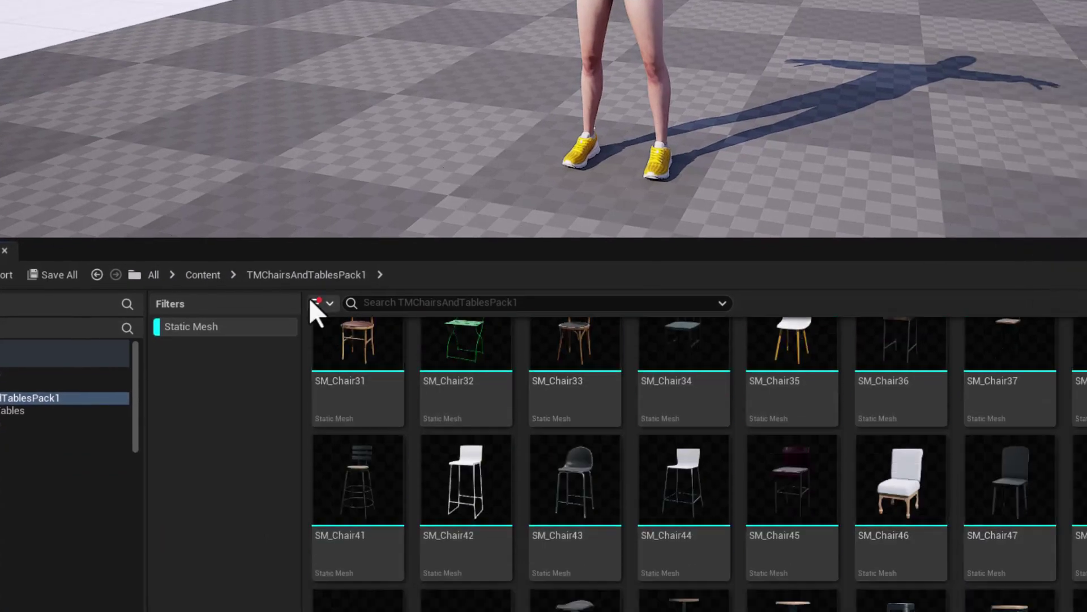
{"action": "scroll", "coordinate": [1008, 498], "scroll_direction": "down", "scroll_amount": 2}
{"action": "scroll", "coordinate": [1074, 535], "scroll_direction": "down", "scroll_amount": 4}
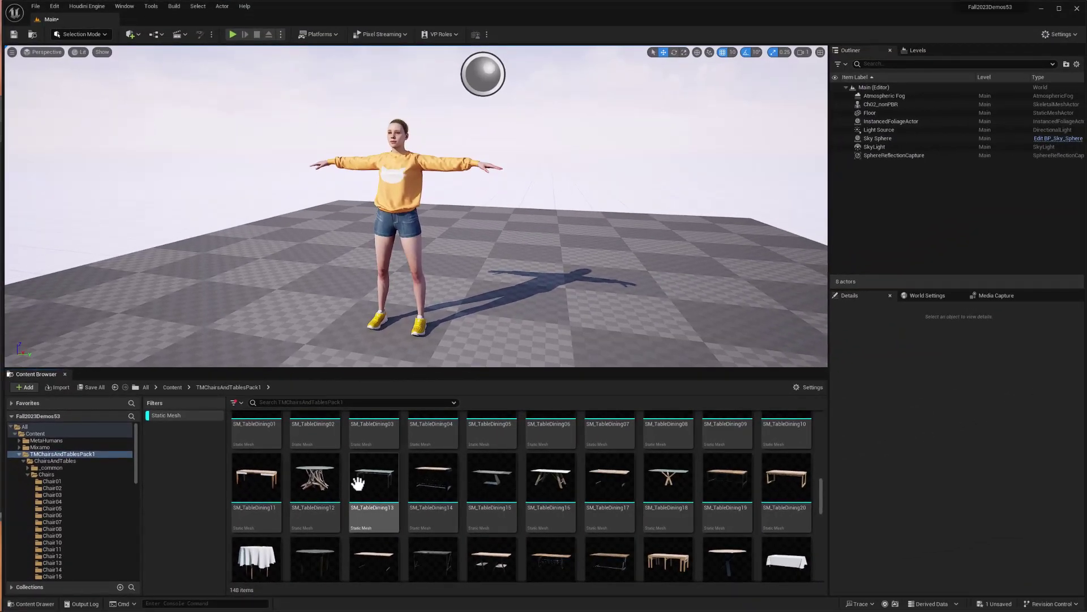
{"action": "mouse_move", "coordinate": [316, 485]}
{"action": "left_click_drag", "start_coordinate": [316, 478], "coordinate": [286, 343]}
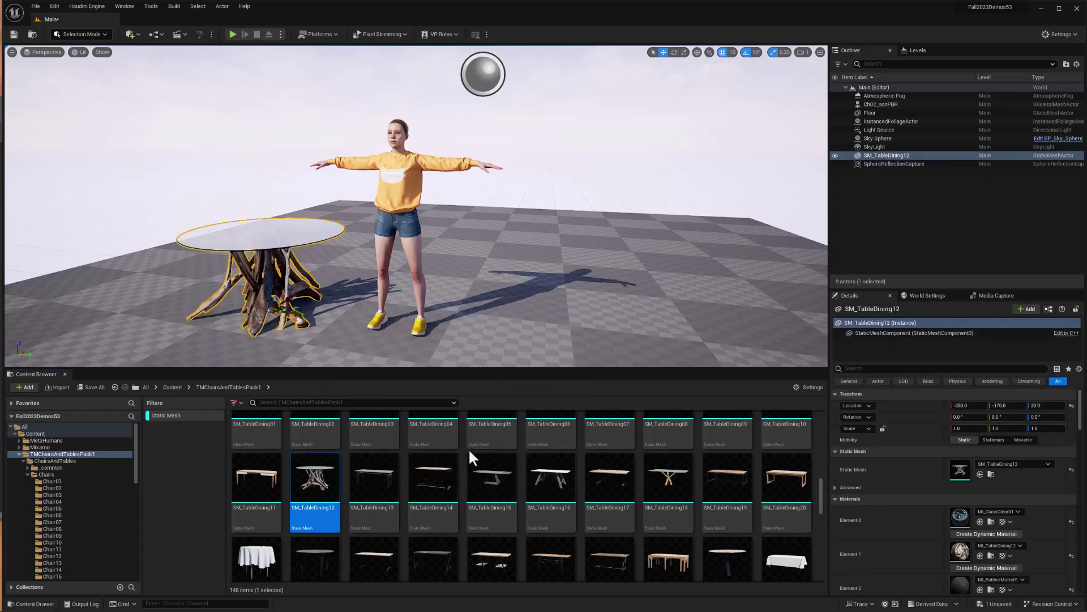
- Place the SM_Chair19 chair on the floor next to the round table, on the side away from the character
{"action": "scroll", "coordinate": [464, 449], "scroll_direction": "down", "scroll_amount": 5}
{"action": "mouse_move", "coordinate": [660, 488]}
{"action": "scroll", "coordinate": [660, 488], "scroll_direction": "up", "scroll_amount": 3}
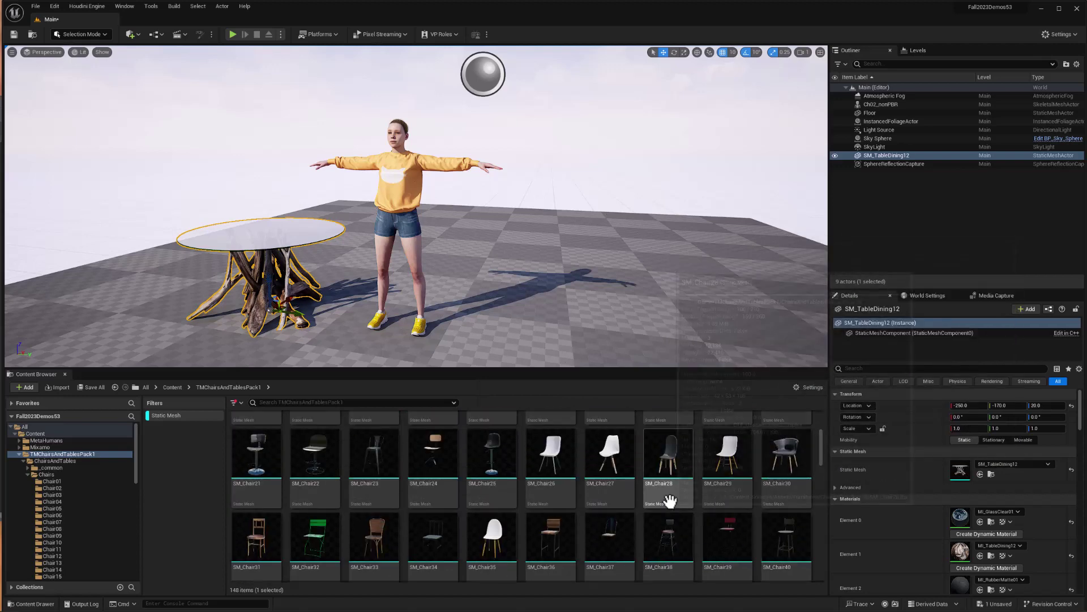
{"action": "scroll", "coordinate": [670, 501], "scroll_direction": "up", "scroll_amount": 5}
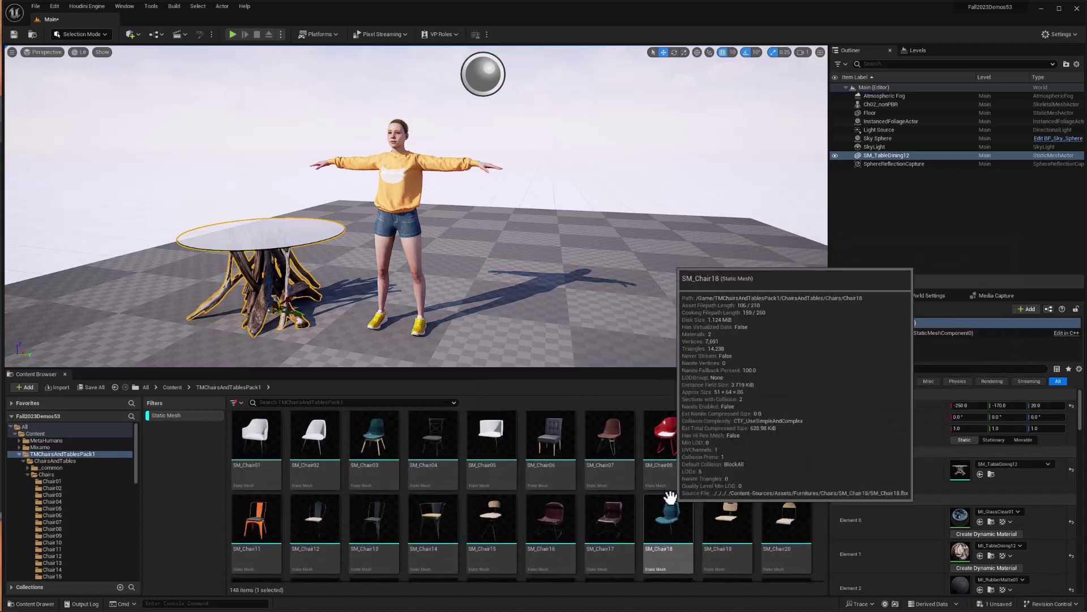
{"action": "mouse_move", "coordinate": [664, 437]}
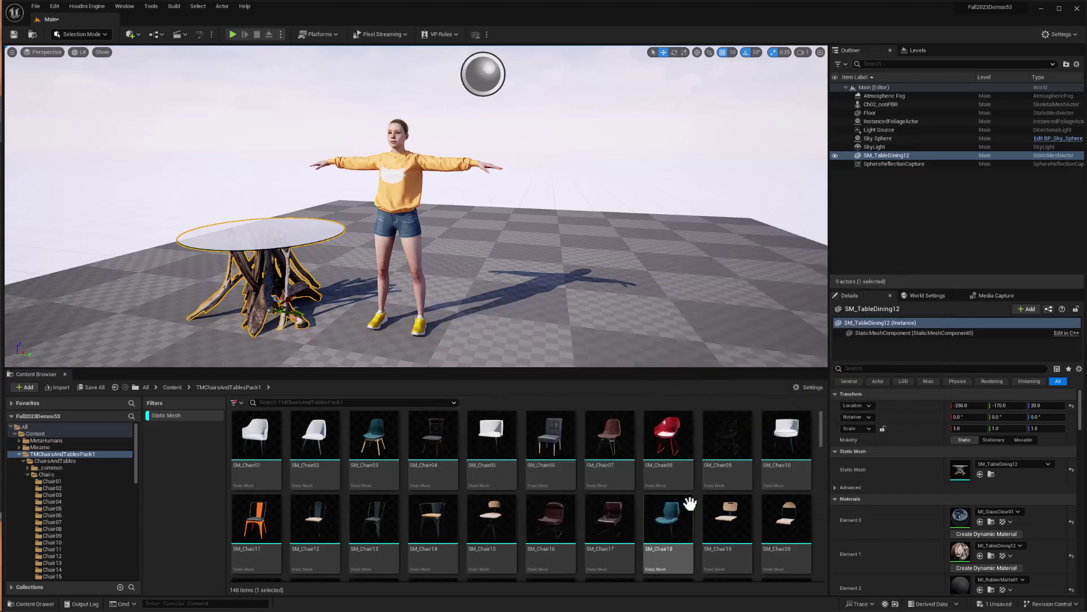
{"action": "left_click_drag", "start_coordinate": [725, 512], "coordinate": [178, 302]}
{"action": "left_click", "coordinate": [351, 353]}
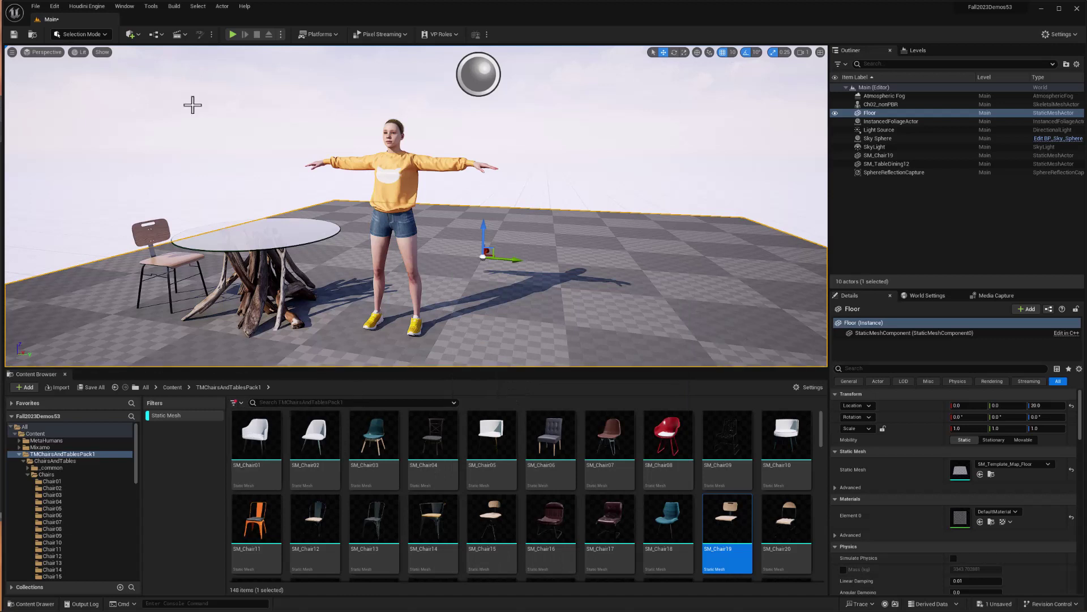
{"action": "left_click", "coordinate": [151, 6]}
{"action": "mouse_move", "coordinate": [168, 57]}
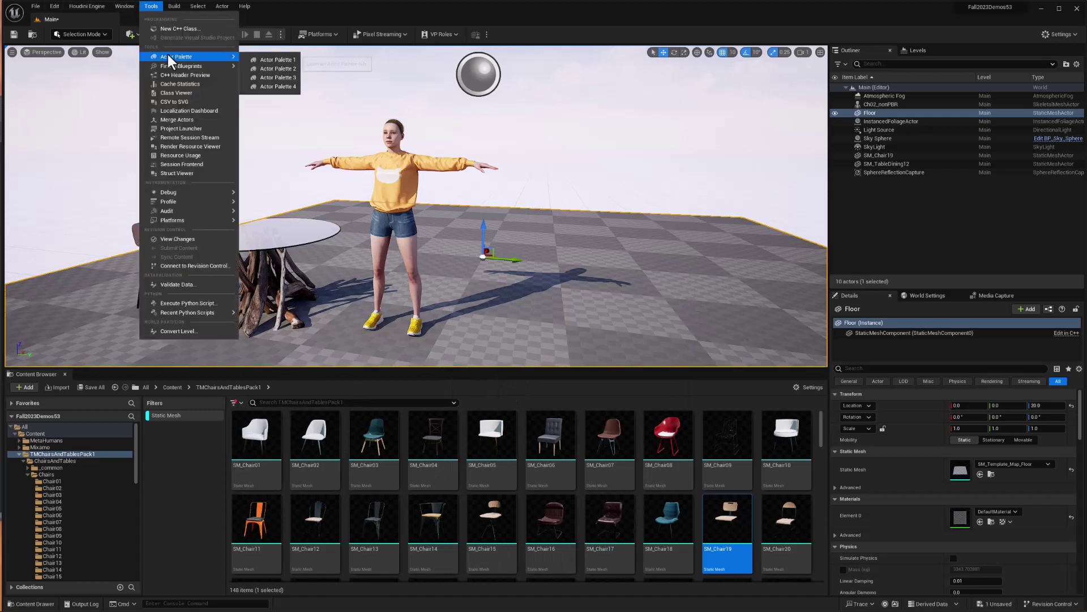
{"action": "left_click", "coordinate": [181, 517]}
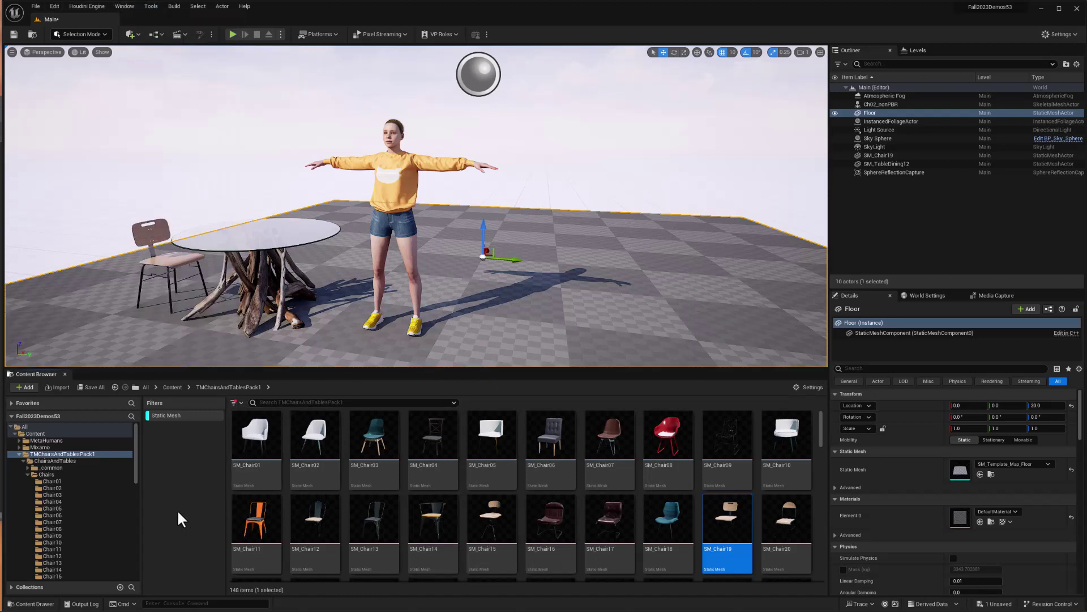